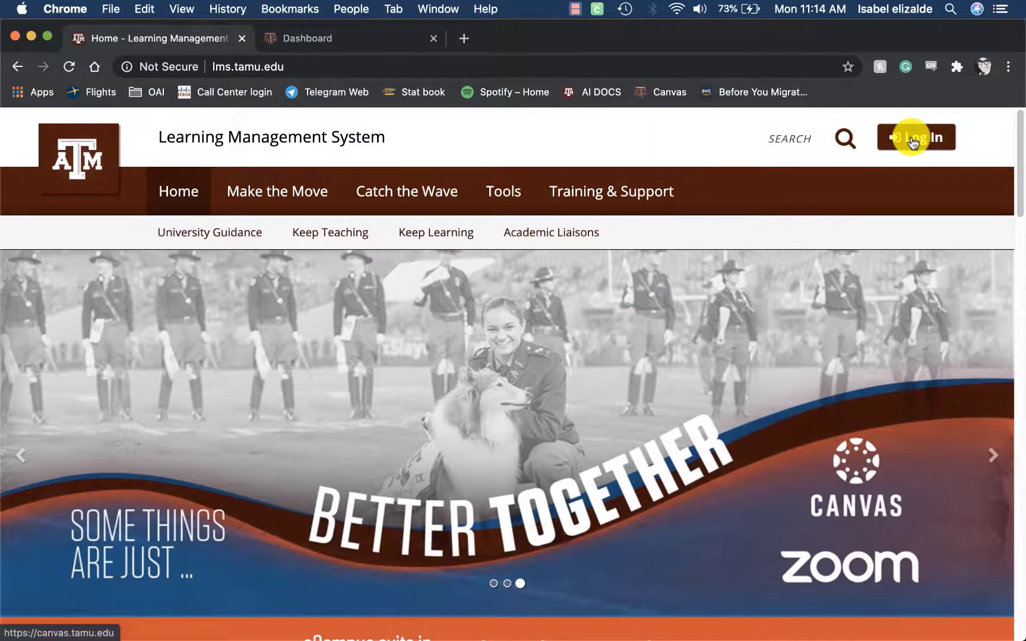
Switch to the Canvas dashboard and open My Training Course (20 SPRING TRNG 117)
key(ctrl+Tab)
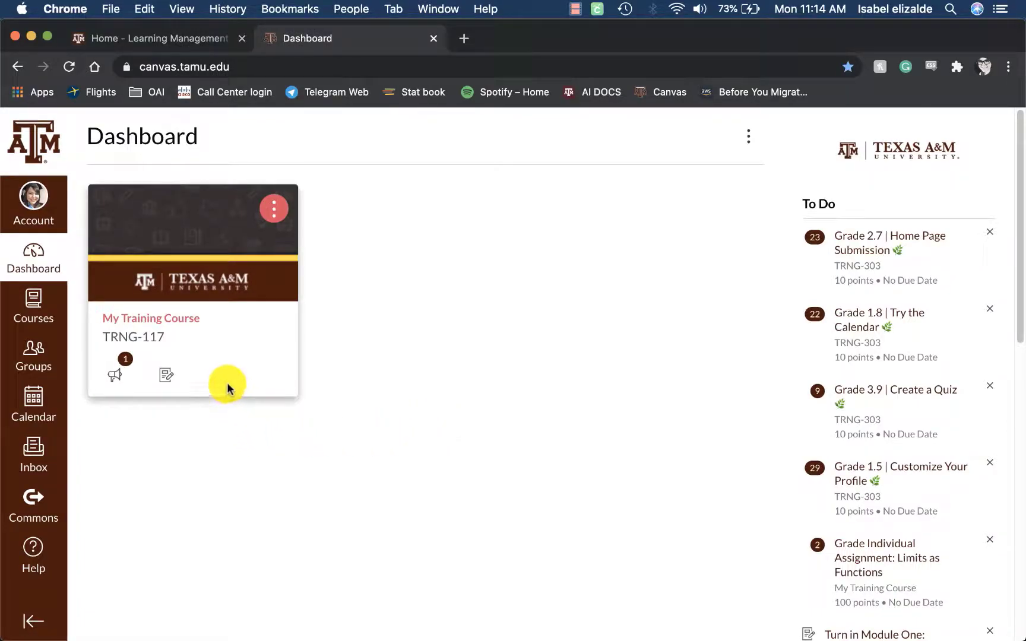
click(176, 322)
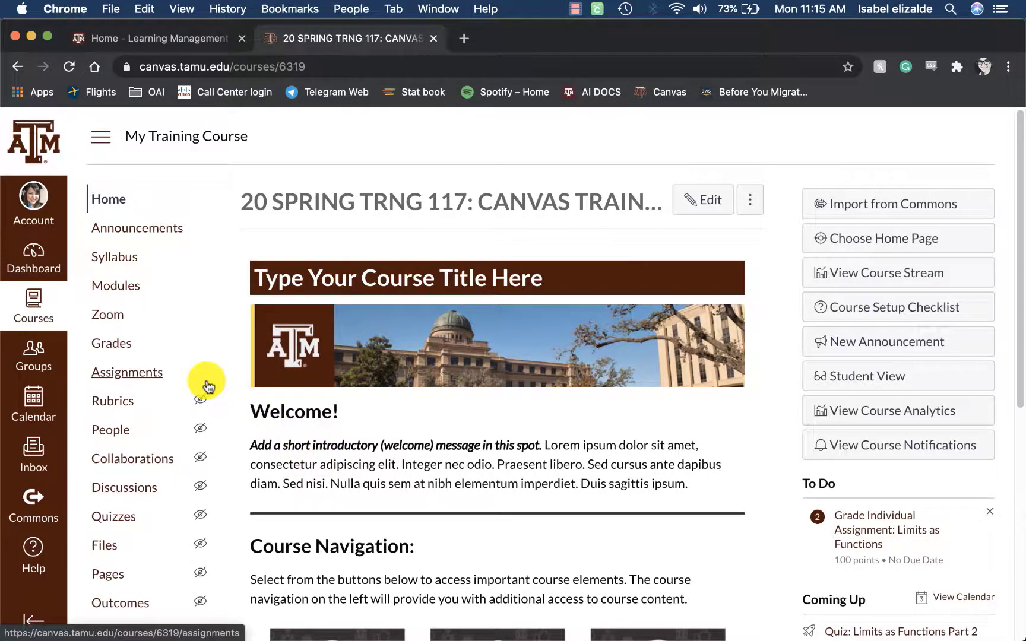
Go to the course's Zoom page and begin scheduling a new meeting
click(107, 318)
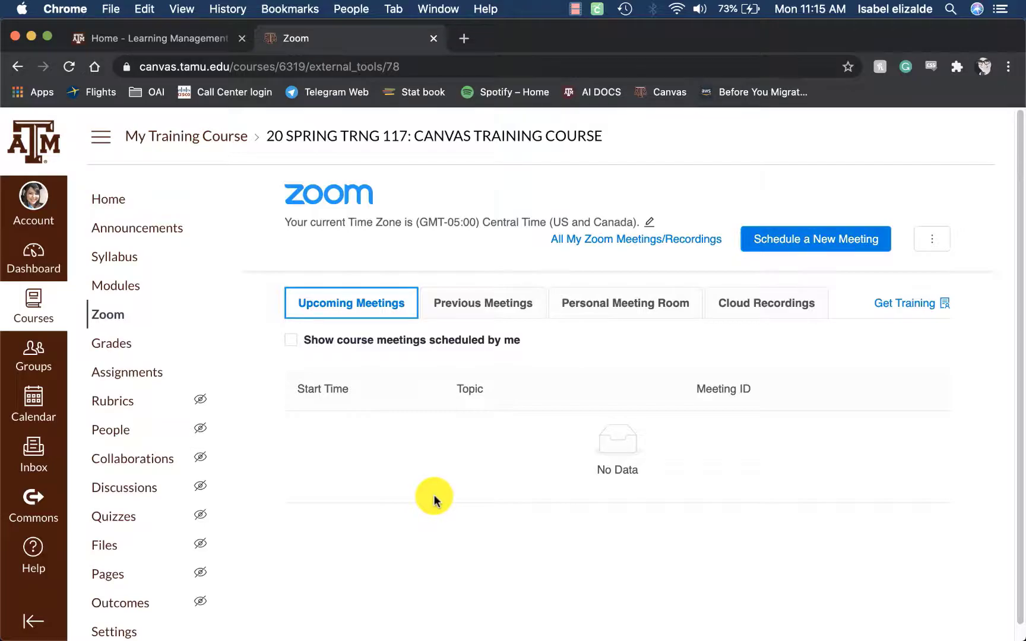
click(785, 245)
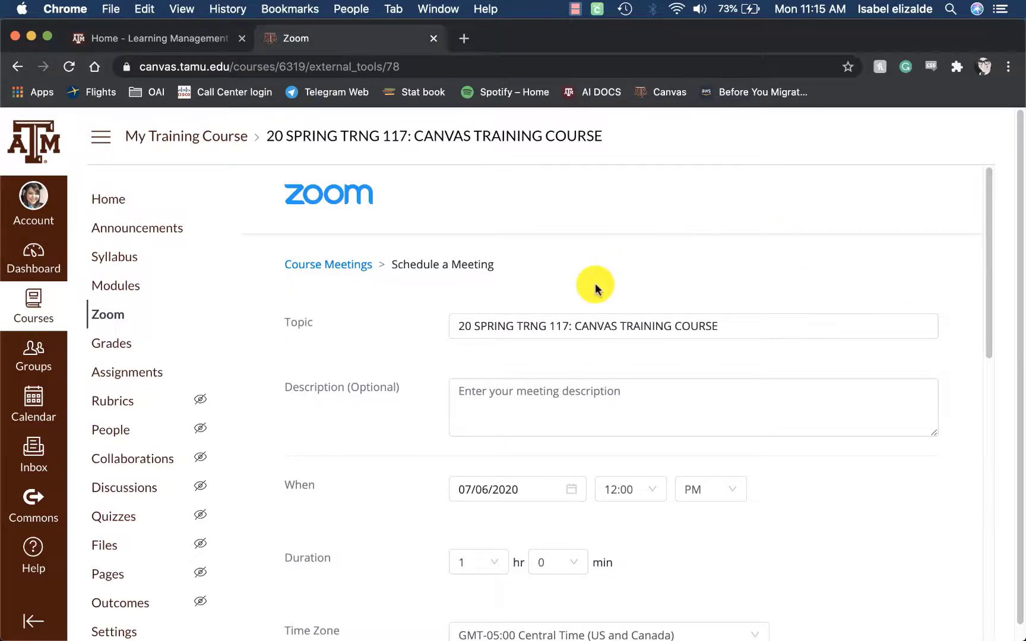
Replace the default meeting topic with 'Class Meetings'
scroll(596, 286, down, 3)
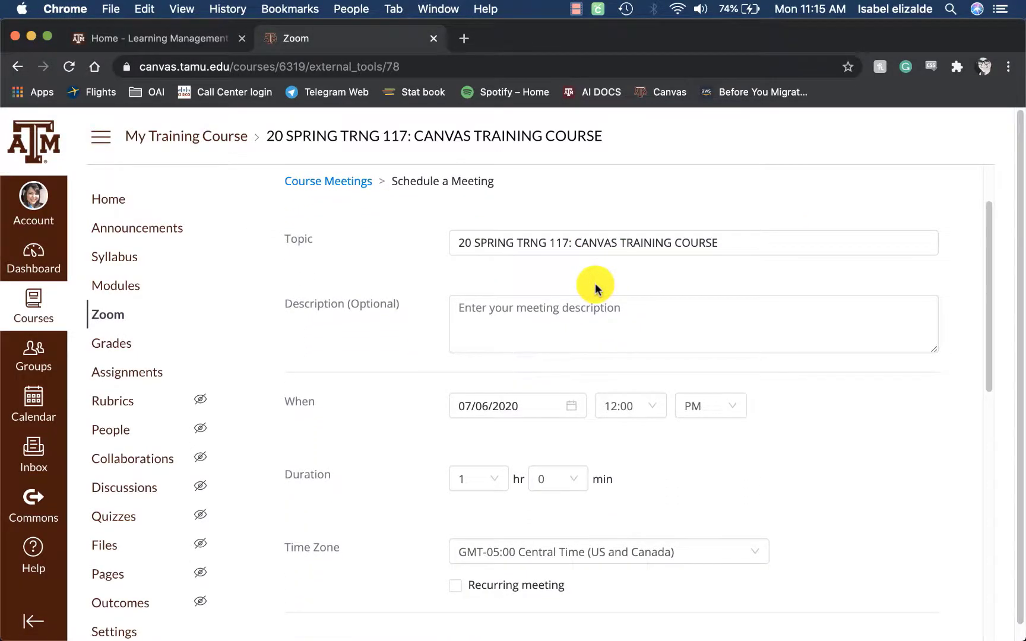
click(470, 243)
drag(456, 243, 731, 240)
click(733, 243)
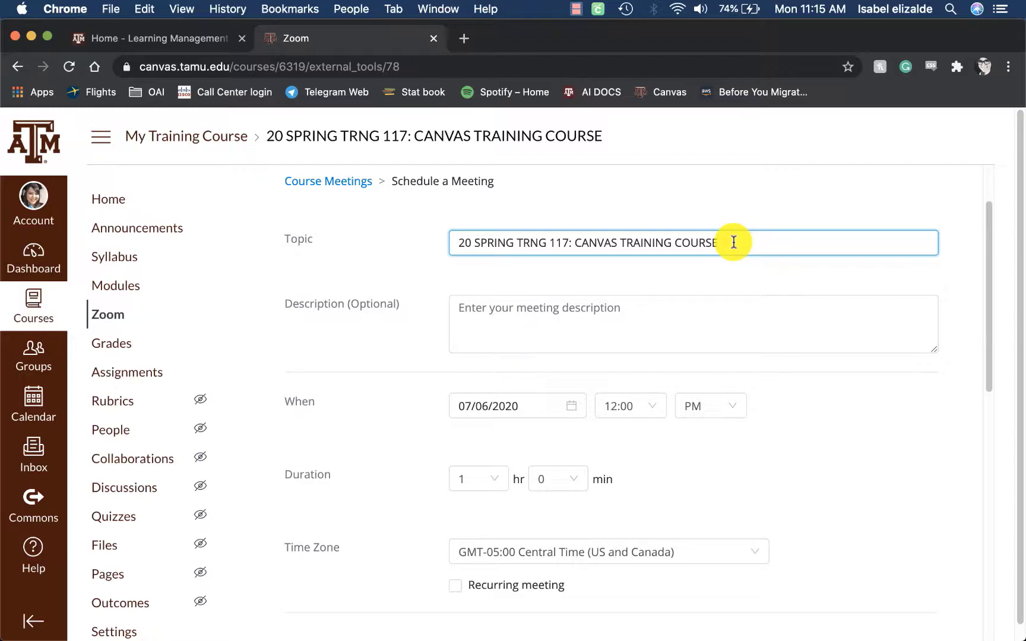
drag(733, 242, 449, 238)
text(Class Meetings)
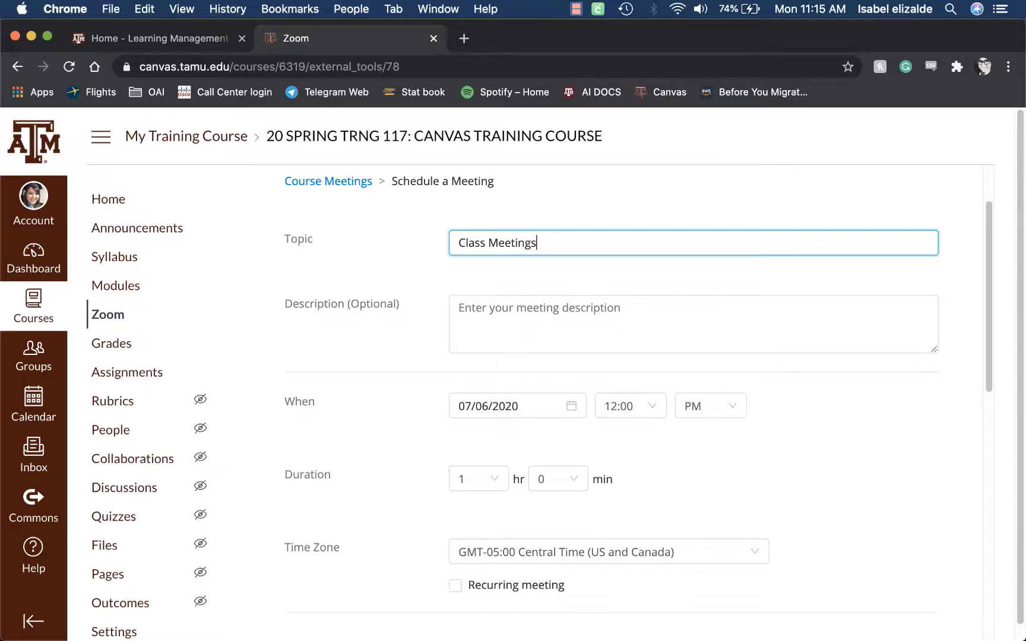
Add the description 'We will use this meeting for class sessions.'
scroll(425, 344, down, 1)
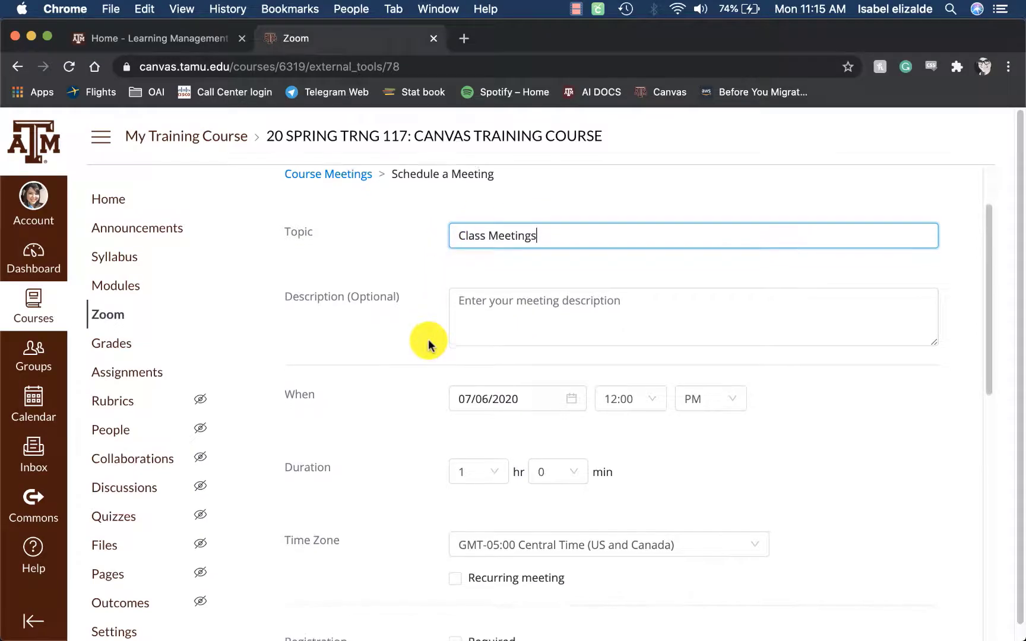
click(482, 319)
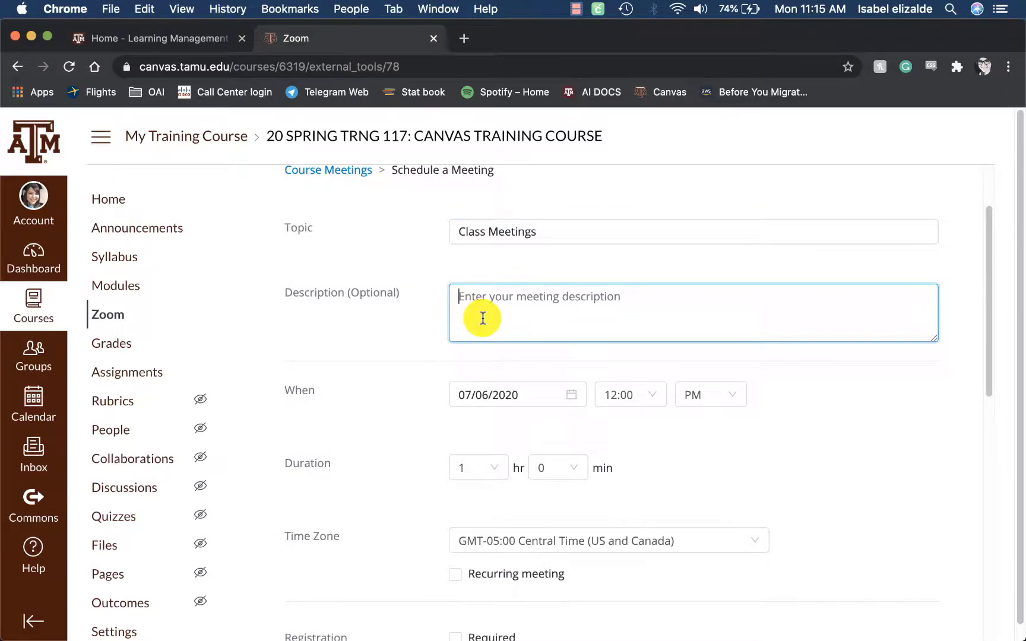
text(We will use this meeting for class sessions.)
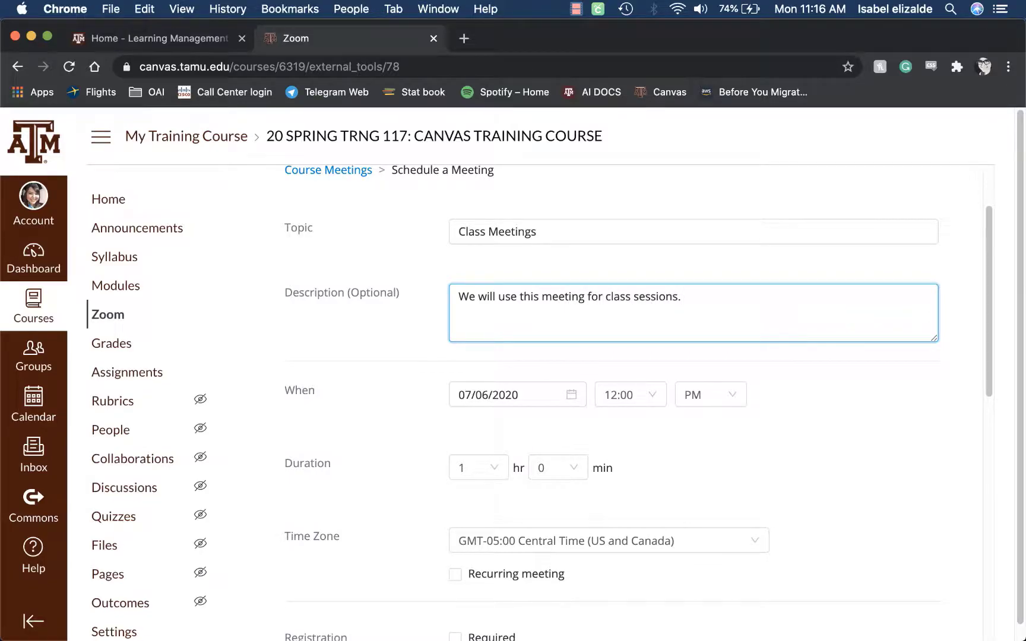
scroll(328, 402, down, 3)
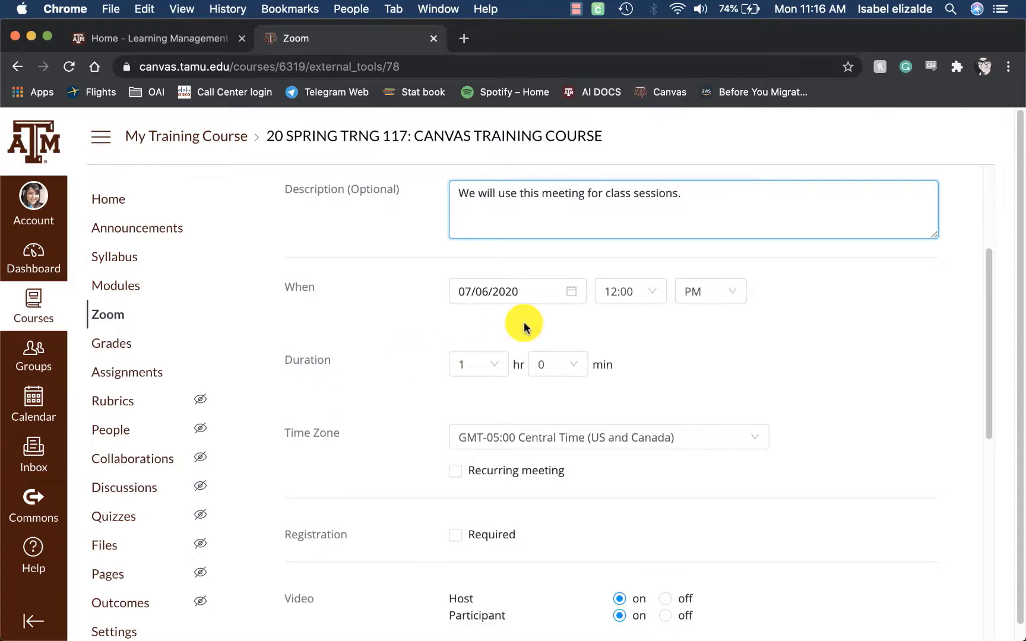
Set the meeting to start on 08/19/2020 at 1:00 PM
click(570, 291)
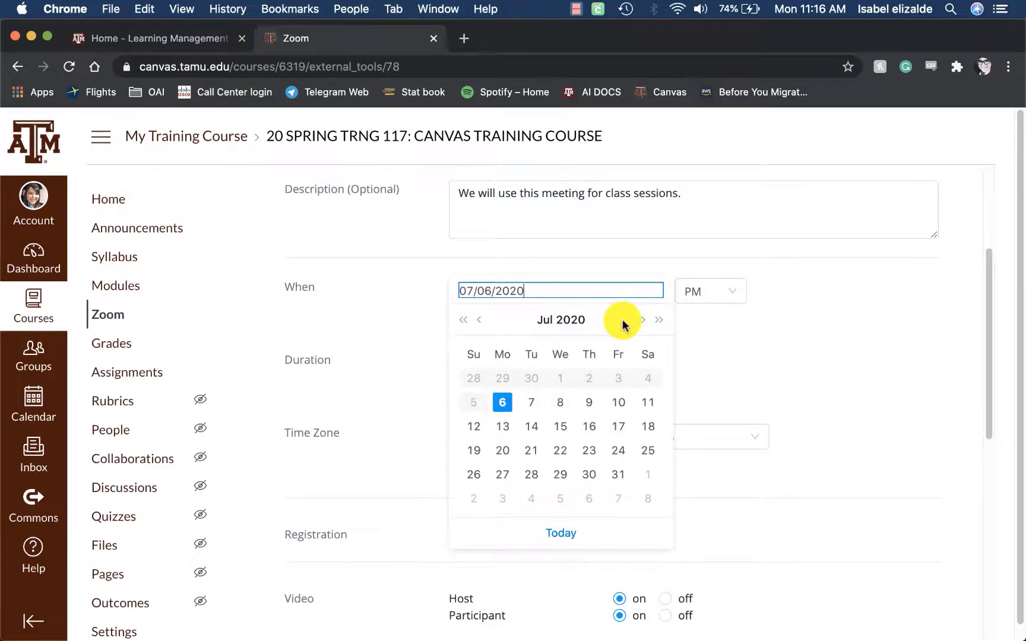
click(642, 320)
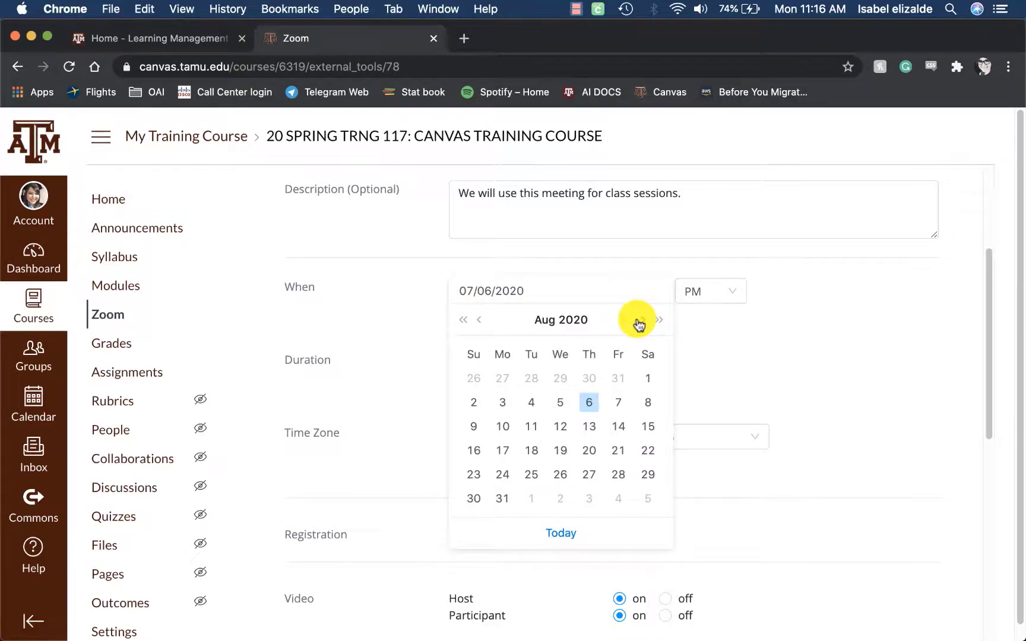
click(558, 452)
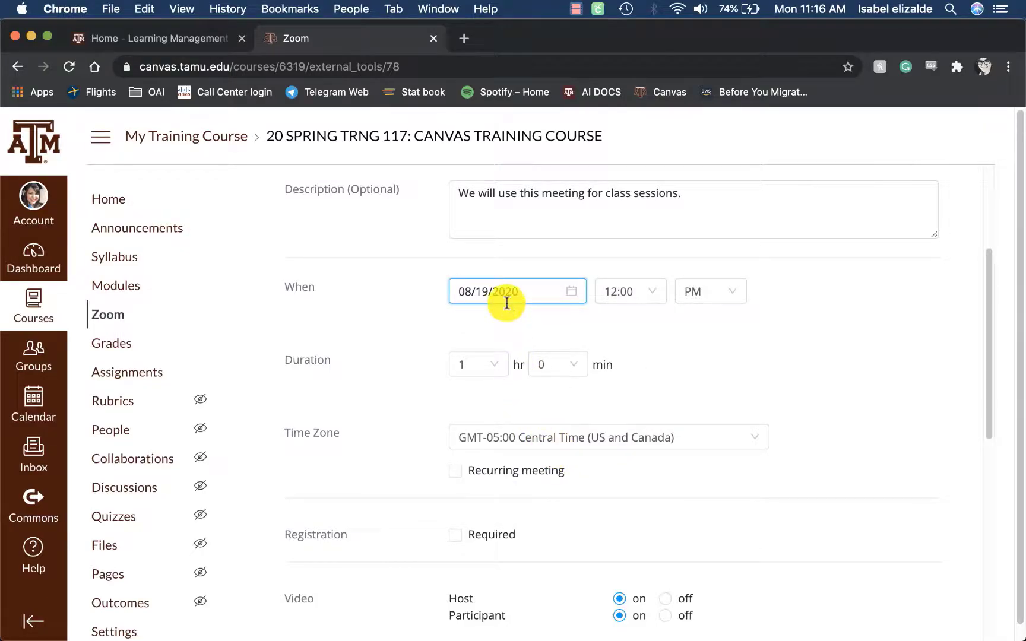
click(640, 292)
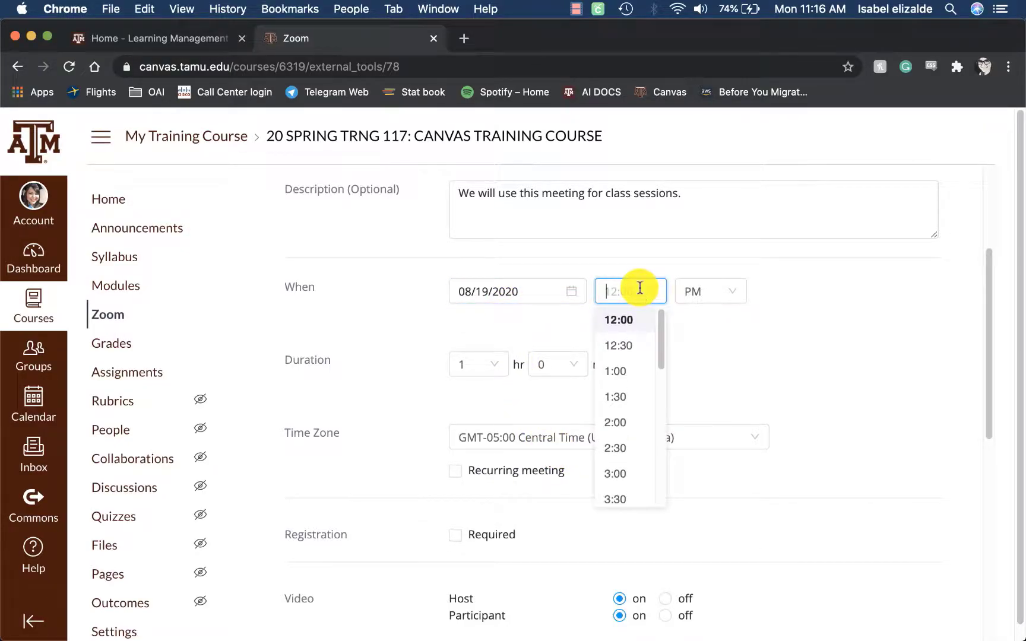
click(621, 371)
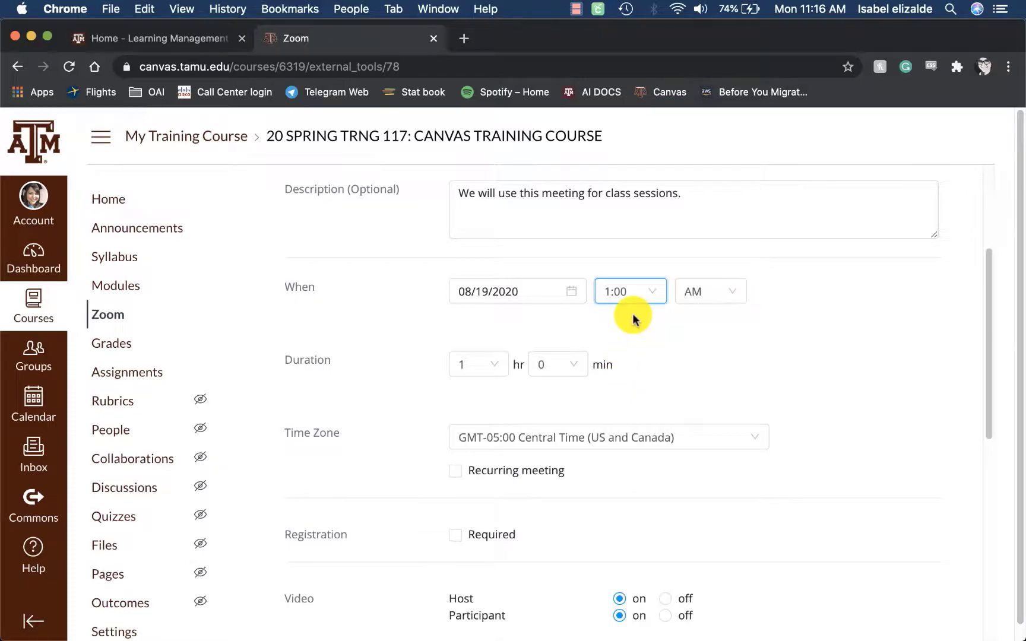
click(696, 294)
click(696, 344)
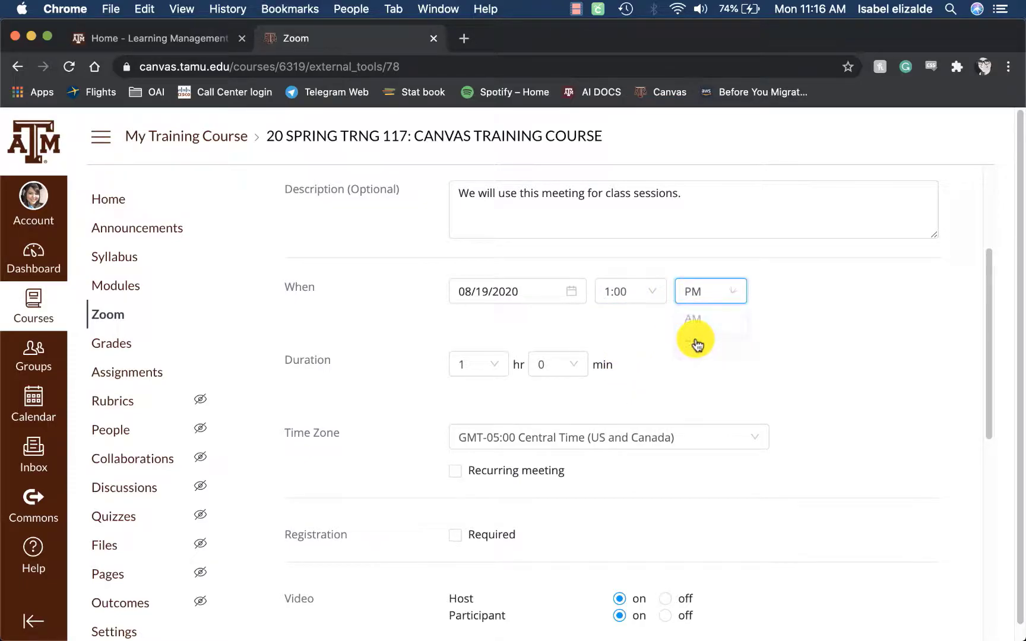
Mark the meeting as a recurring meeting
scroll(385, 331, down, 3)
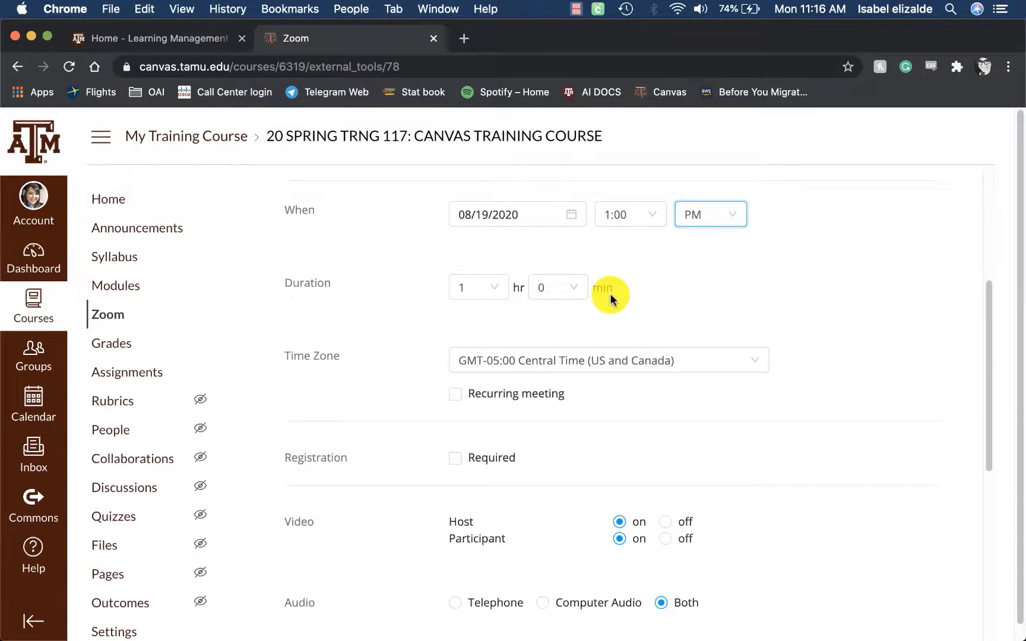
scroll(369, 356, down, 4)
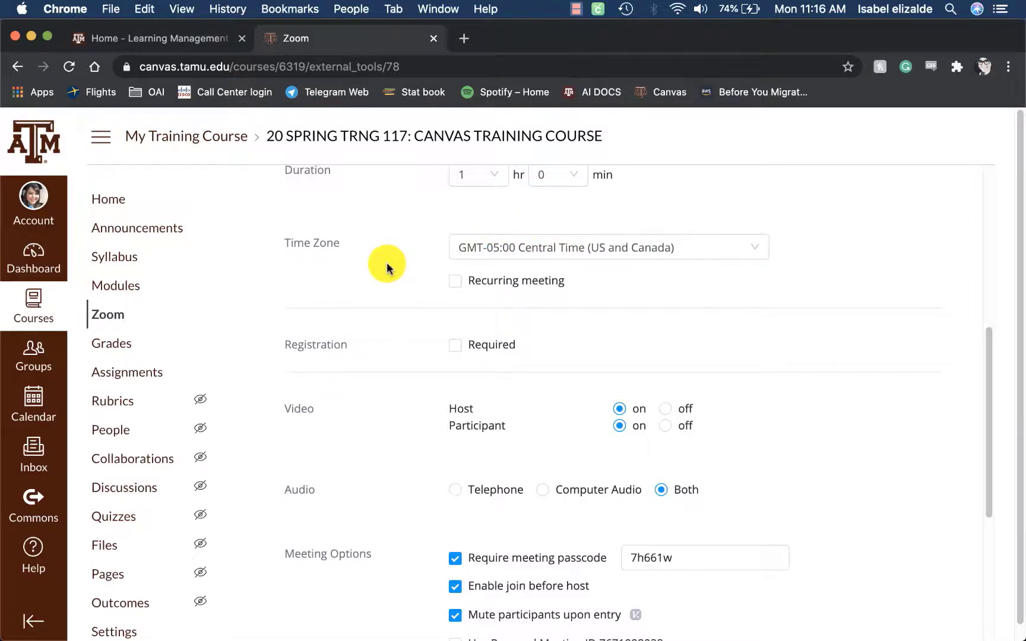
scroll(386, 266, down, 2)
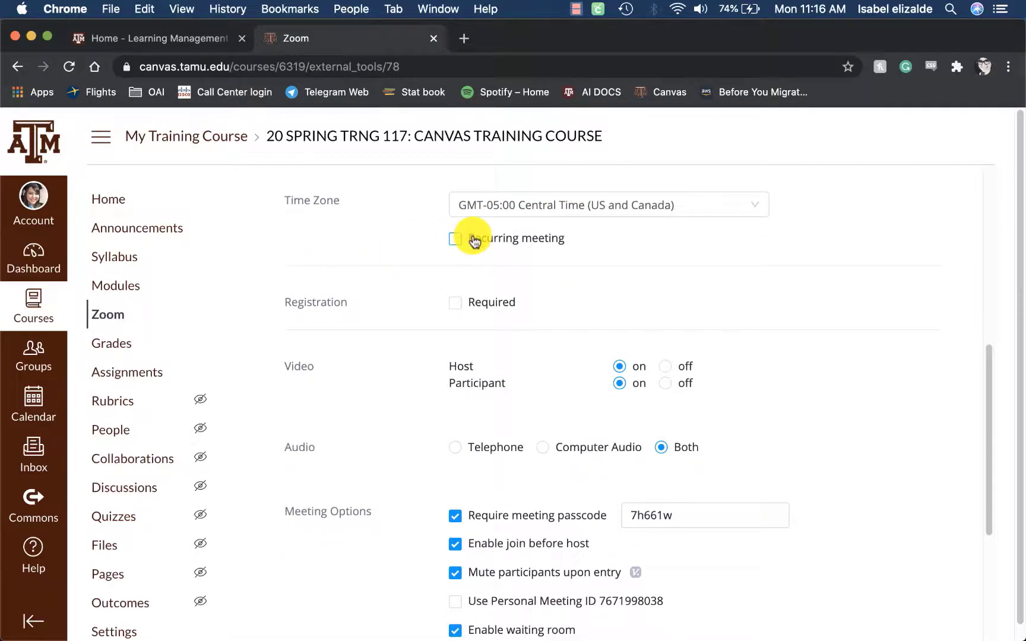
click(455, 238)
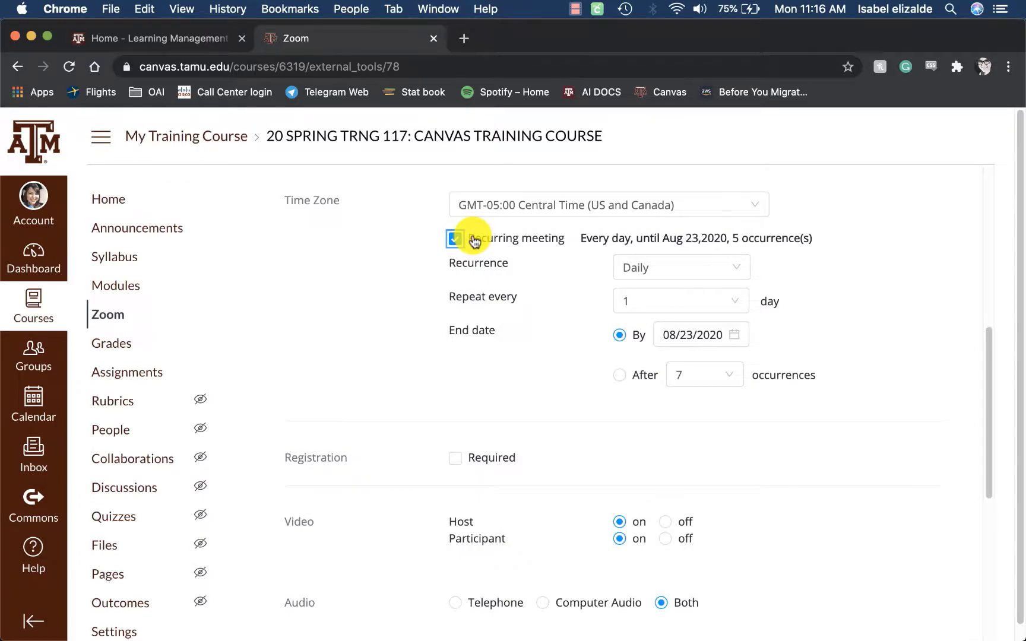
Make the meeting repeat weekly on Monday, Wednesday and Friday
click(672, 270)
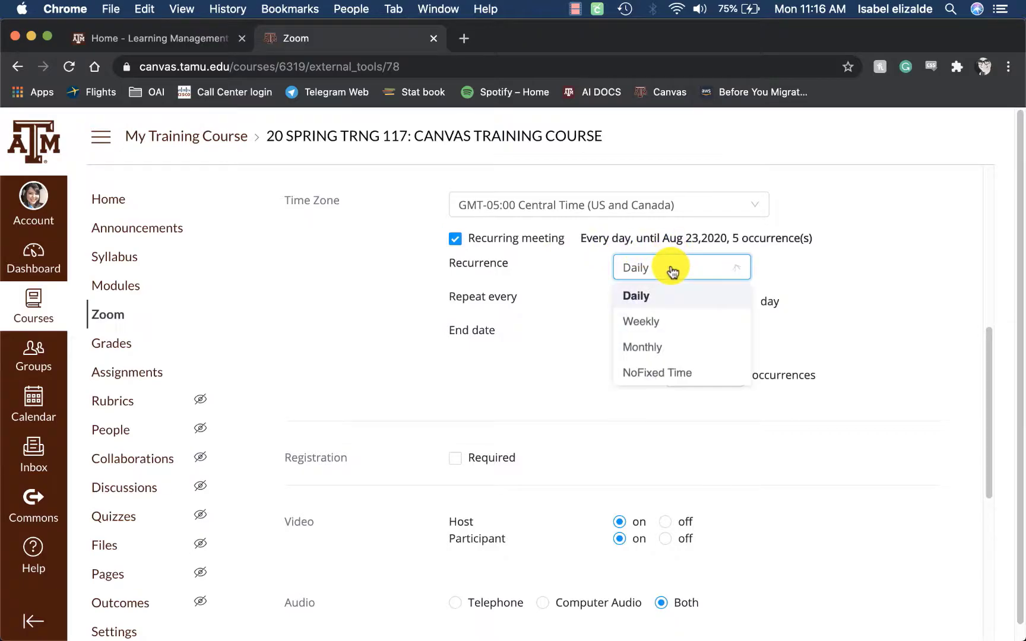
click(663, 327)
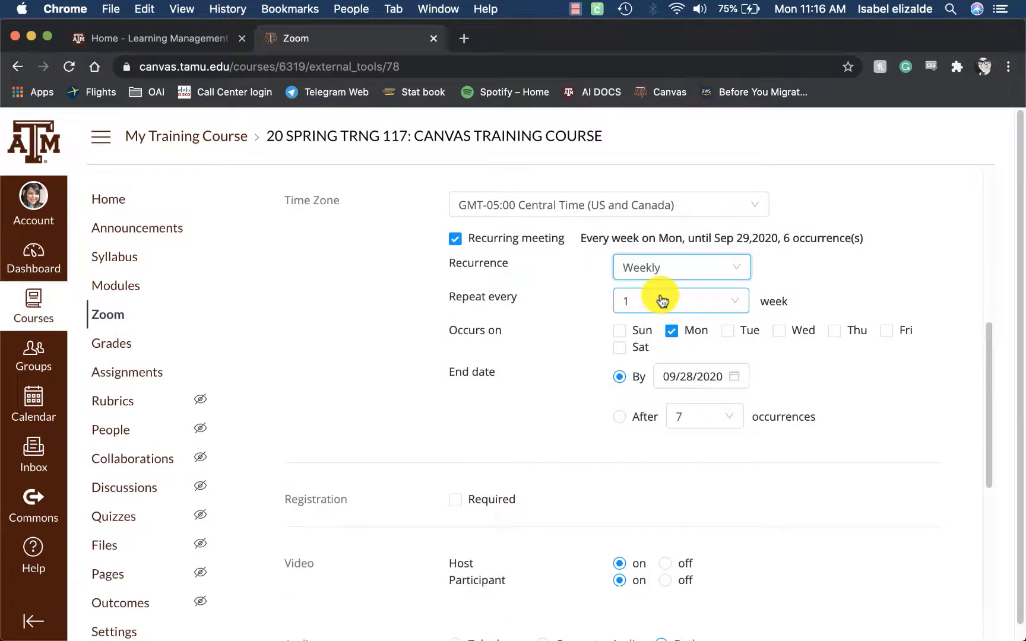
click(779, 333)
click(889, 334)
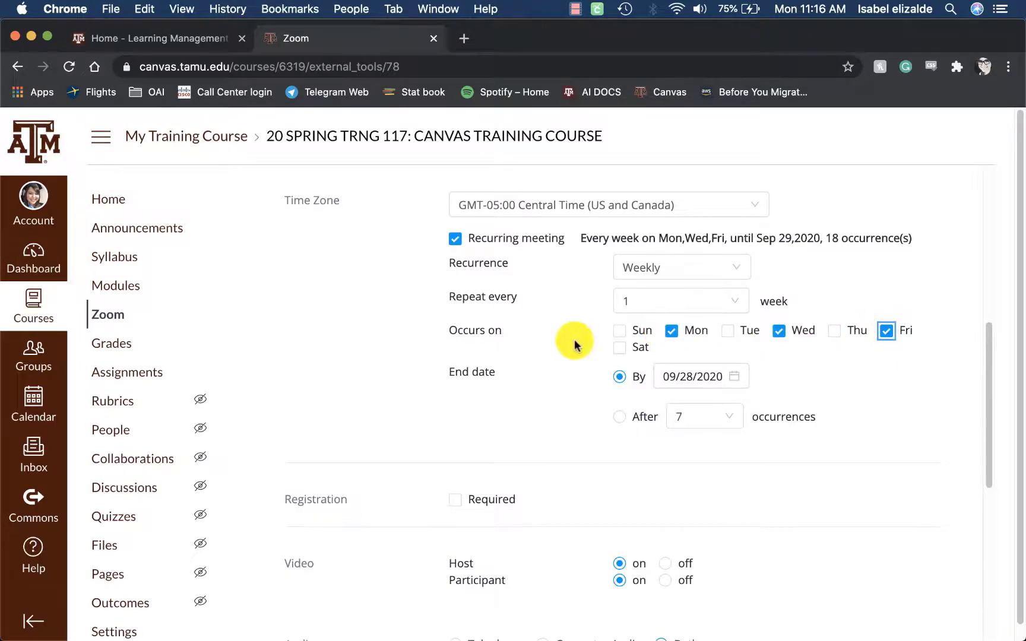
scroll(561, 344, down, 2)
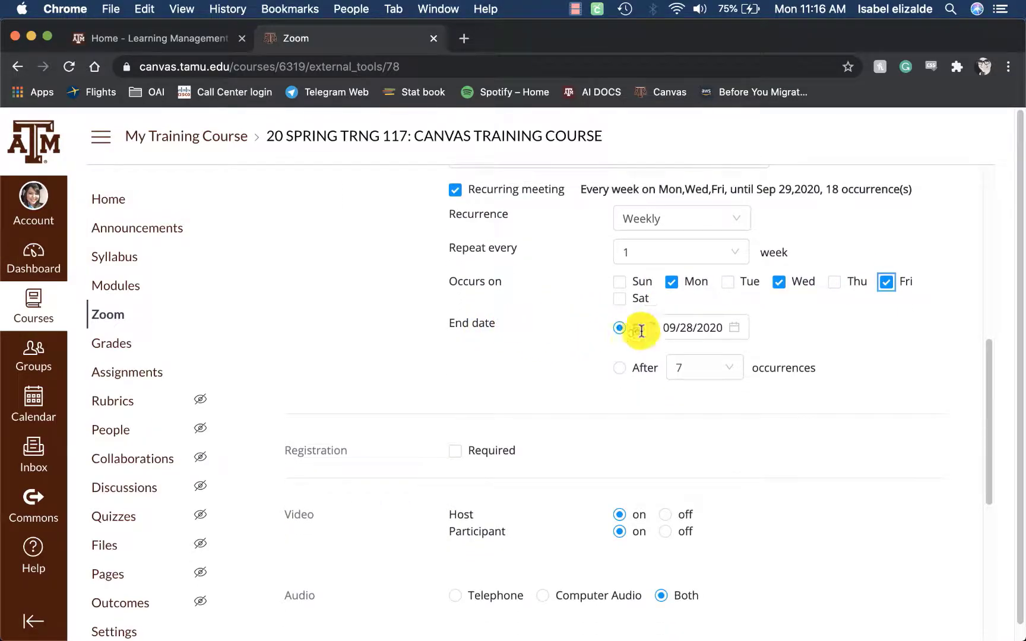
End the recurrence by 12/02/2020, giving 45 occurrences
click(740, 324)
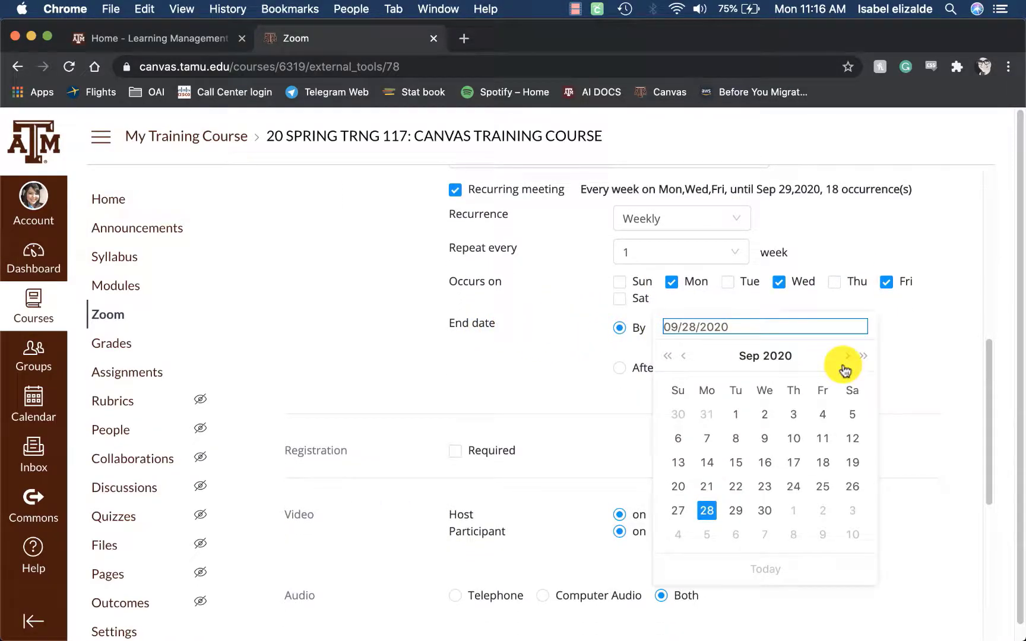
click(846, 357)
click(846, 358)
click(846, 357)
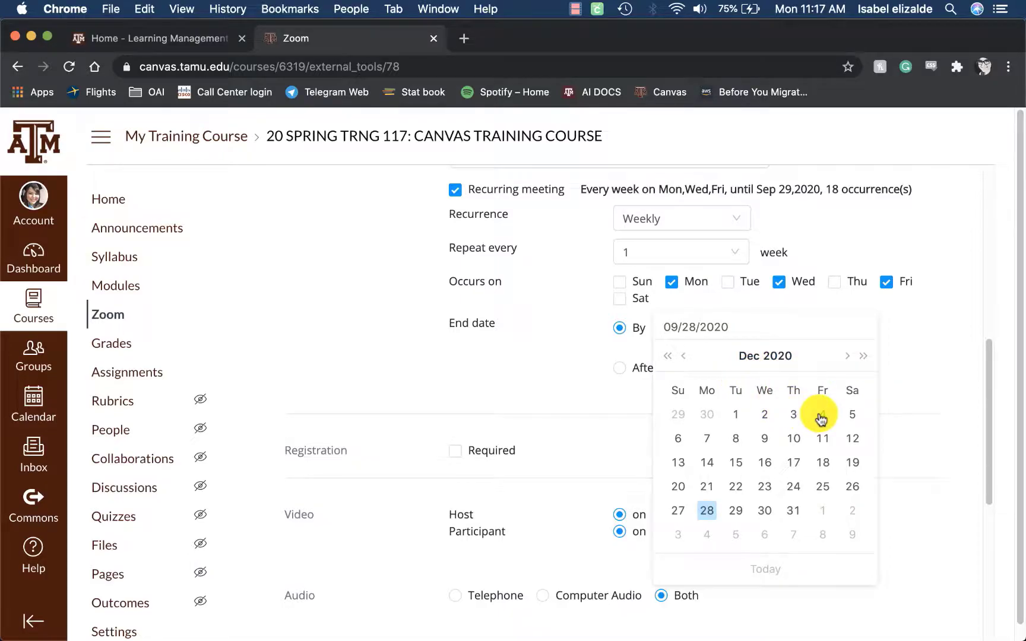
click(757, 417)
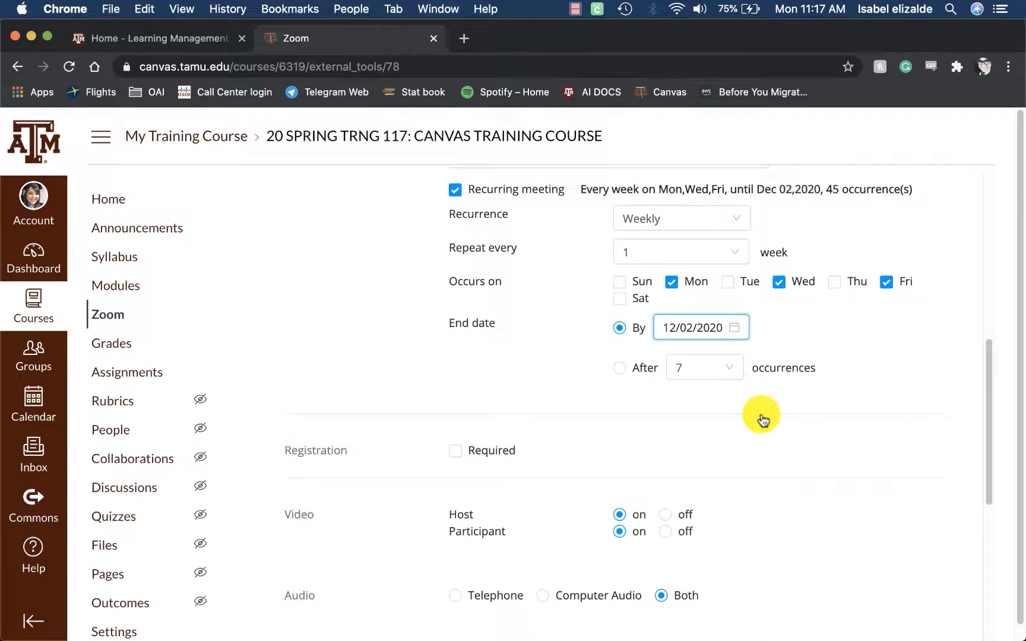
scroll(547, 422, down, 5)
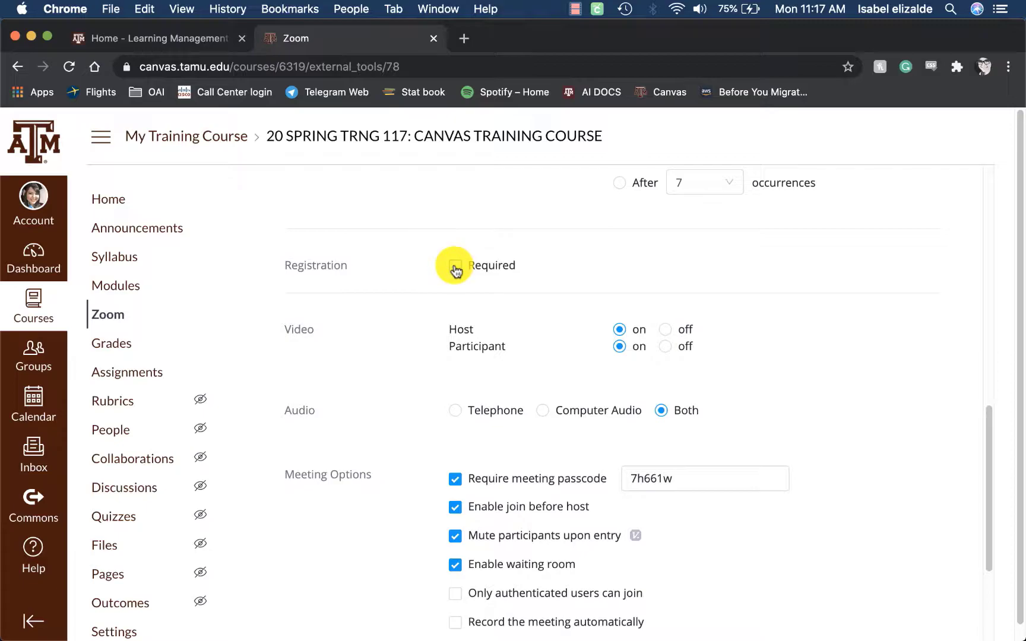
Turn host video on and participant video off for the meeting
scroll(403, 343, down, 2)
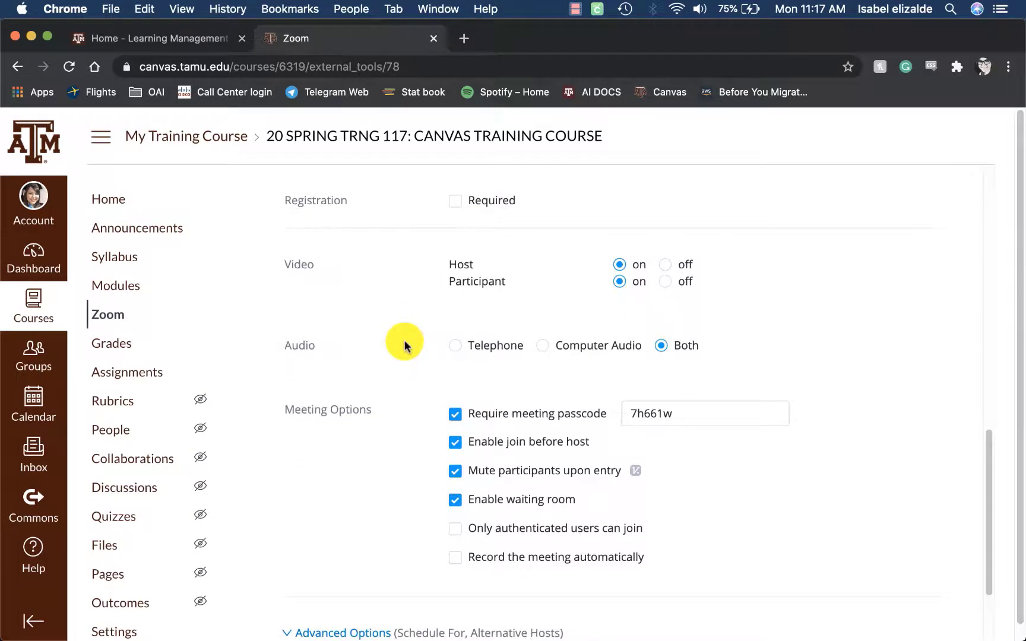
click(619, 265)
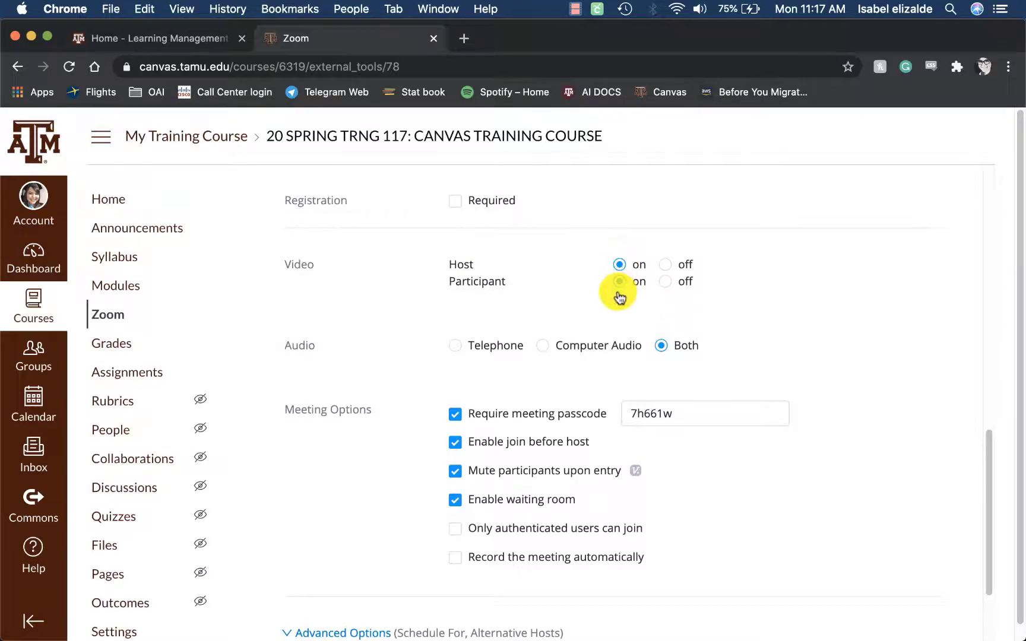
click(665, 282)
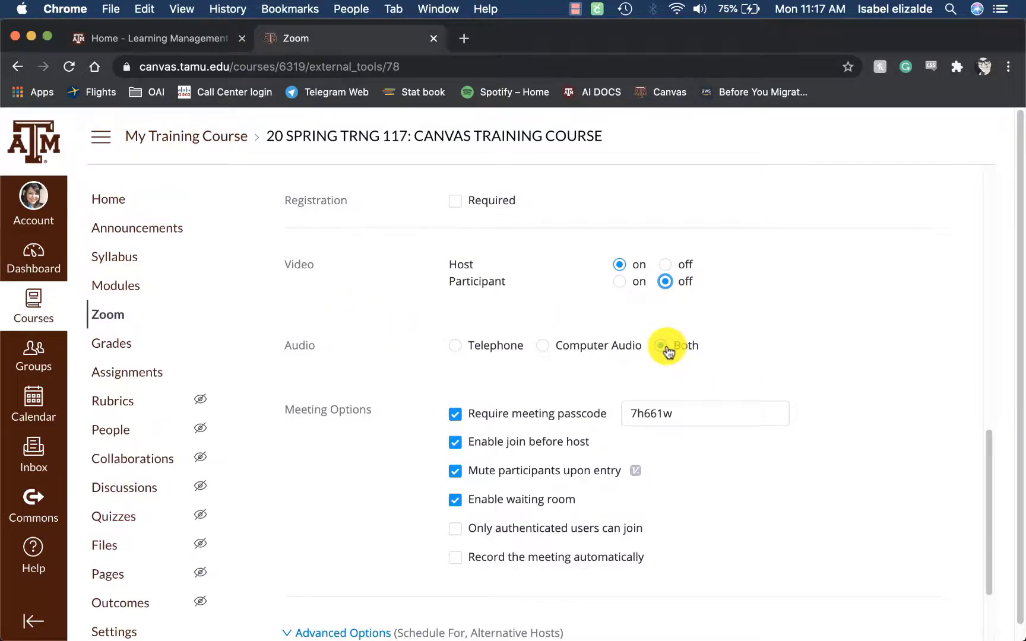
scroll(641, 368, down, 1)
scroll(641, 368, down, 4)
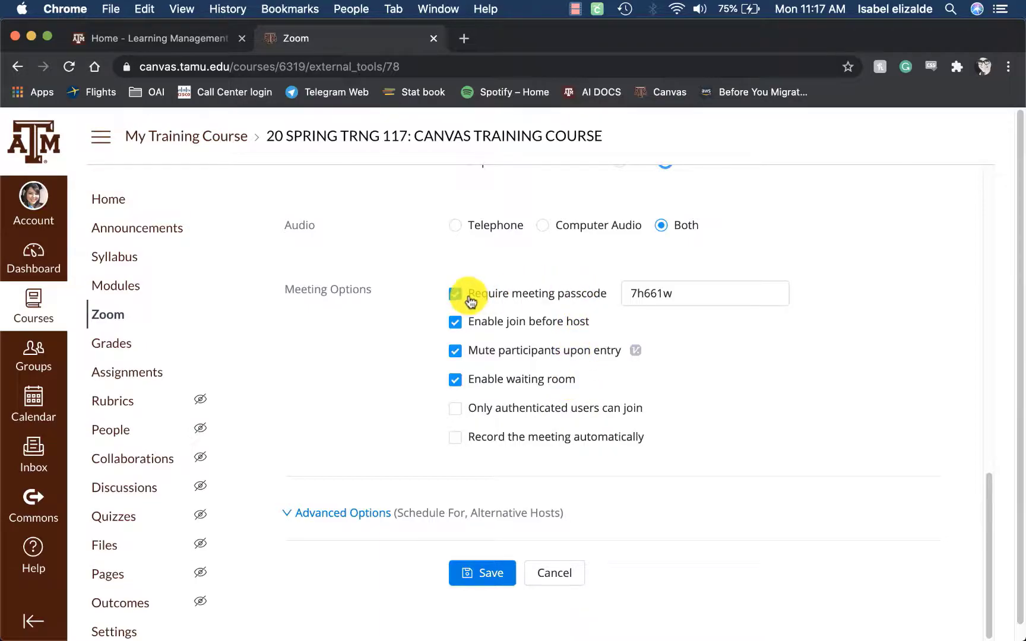
Review the existing meeting passcode and leave it unchanged
click(623, 296)
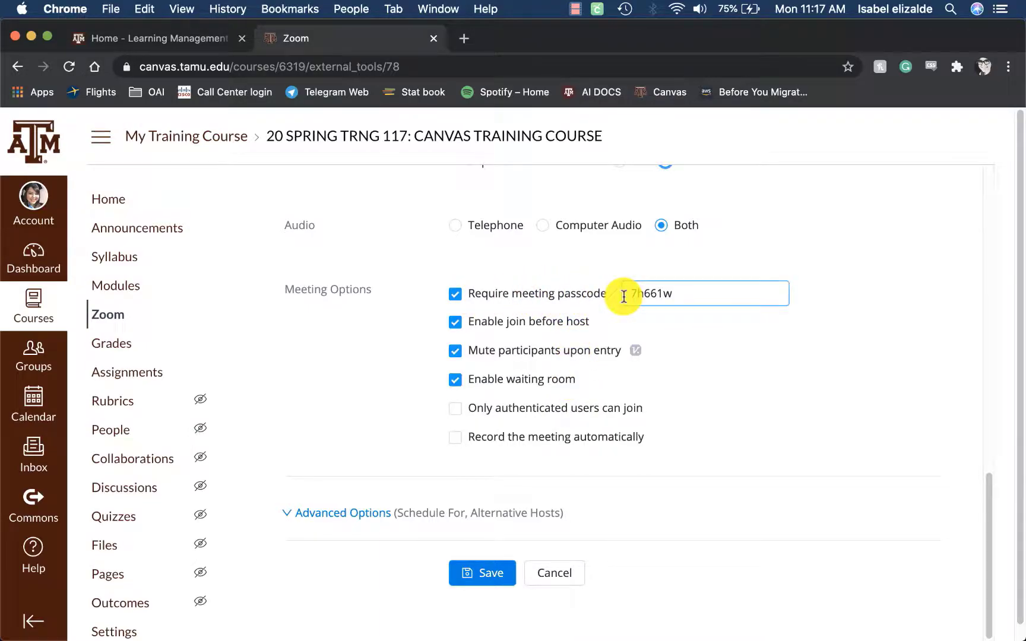
drag(625, 297, 677, 291)
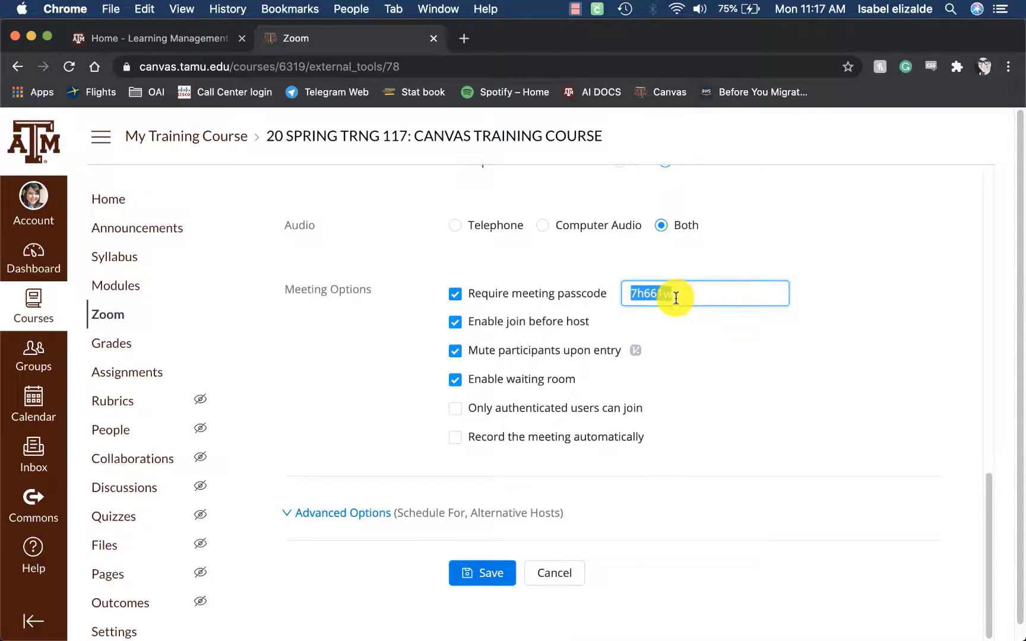
click(665, 313)
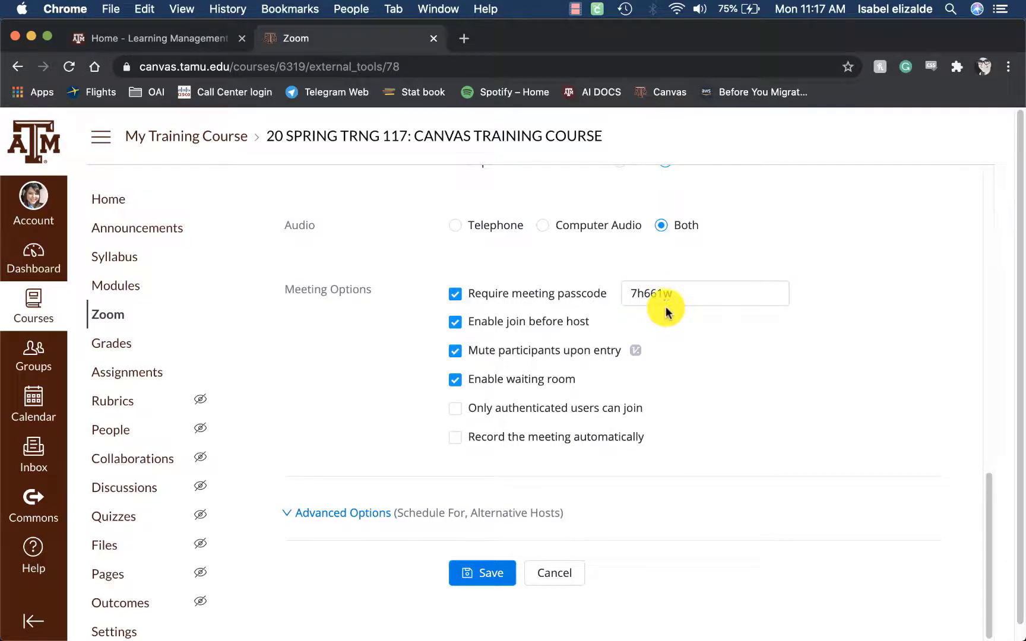
click(668, 295)
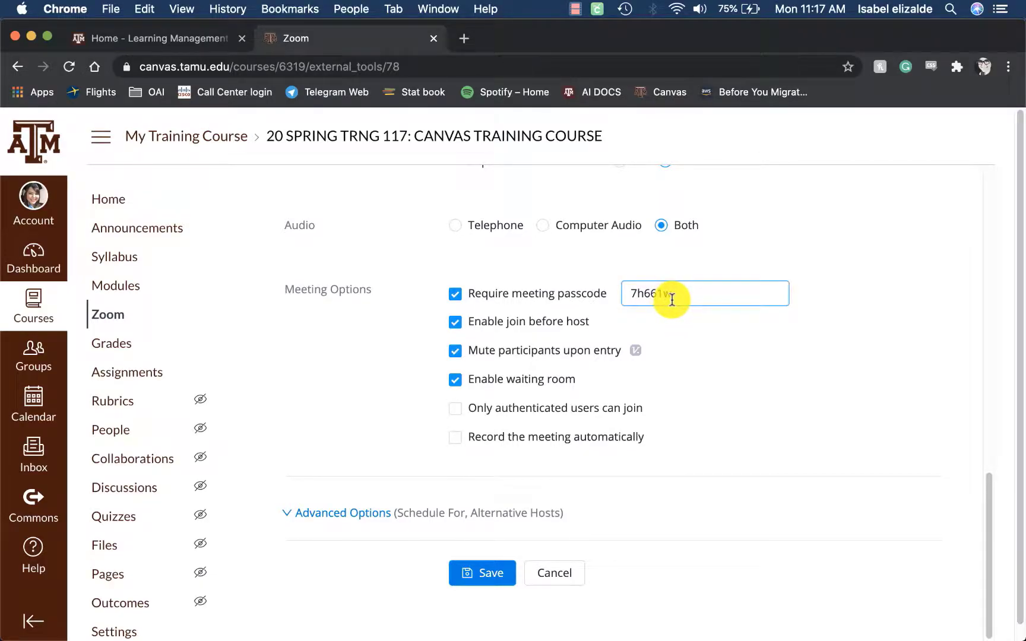
click(586, 281)
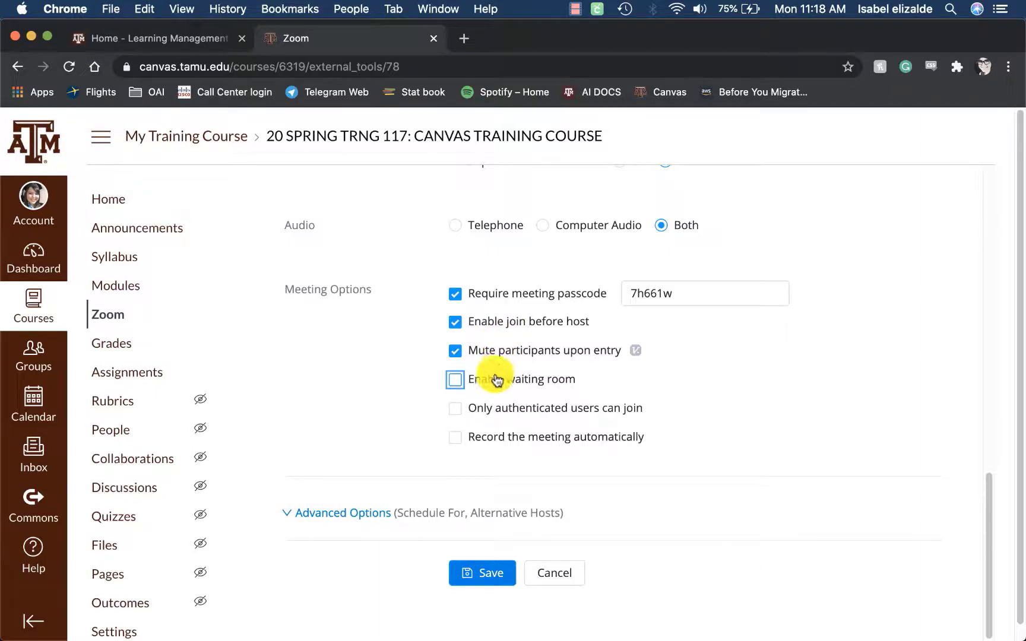
scroll(492, 390, down, 1)
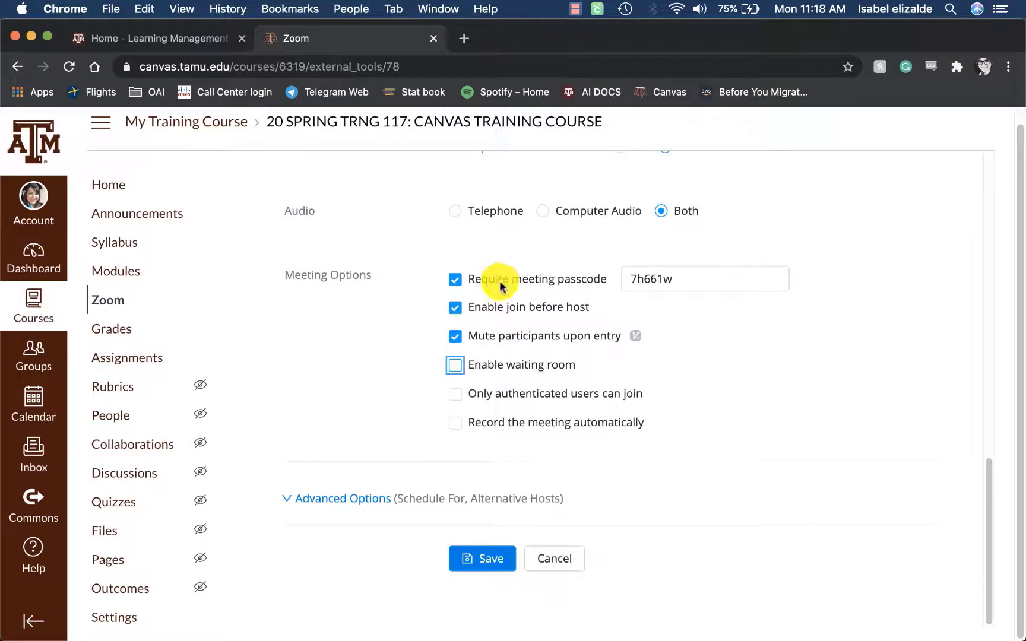
Allow only authenticated users to join, and review Alternative Hosts under Advanced Options
click(498, 394)
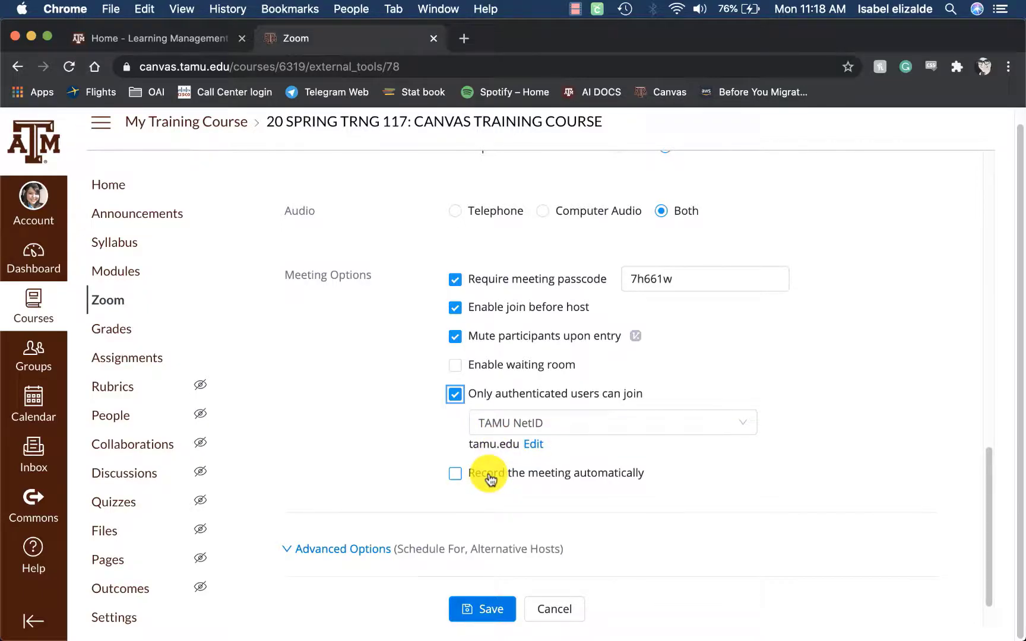
scroll(490, 480, down, 2)
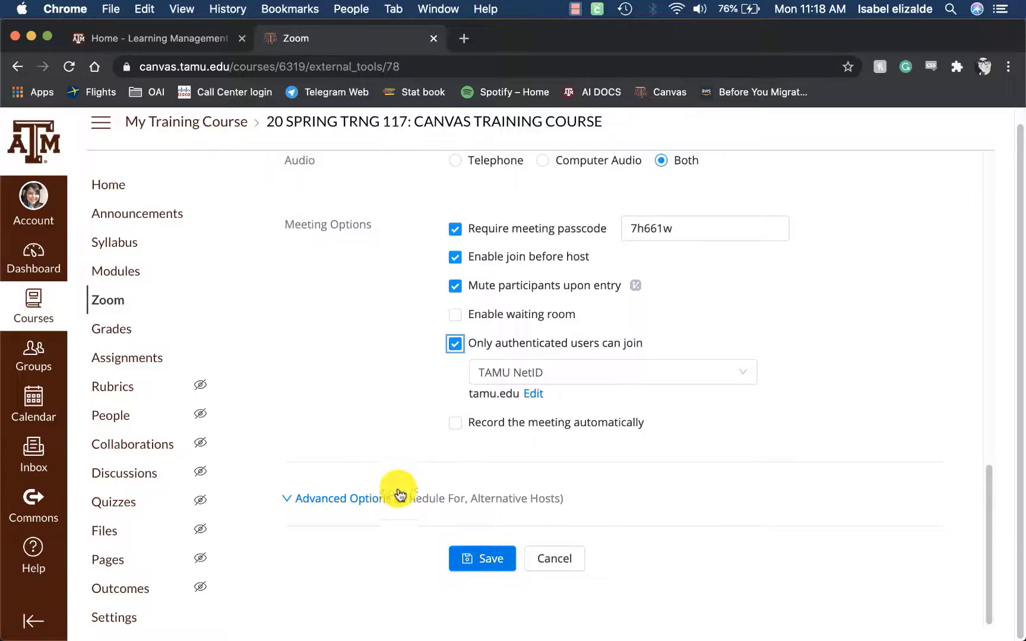
right_click(362, 500)
click(331, 501)
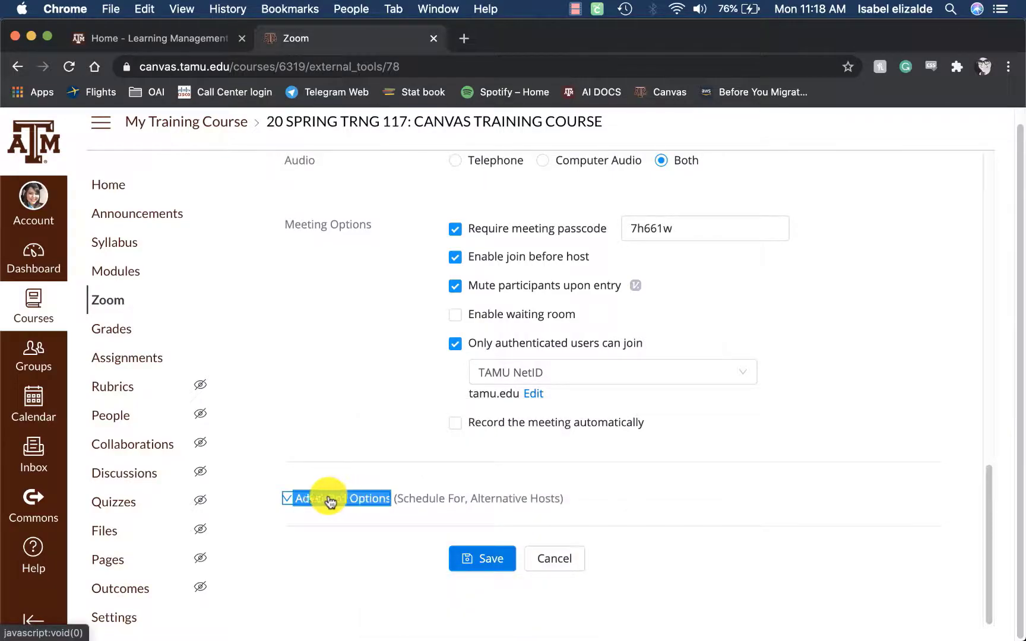
scroll(410, 481, down, 2)
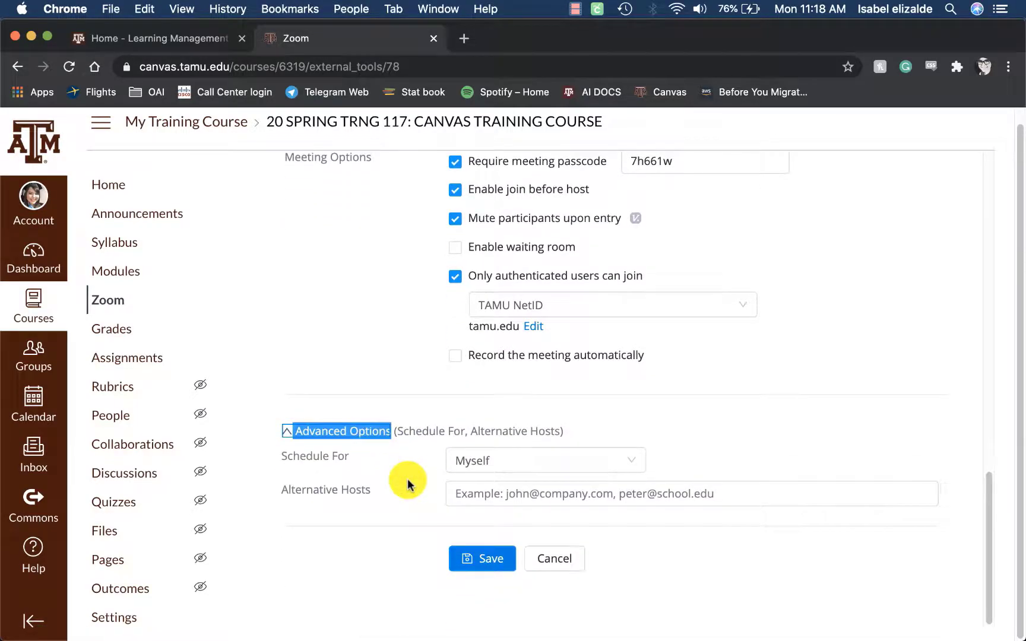
click(473, 496)
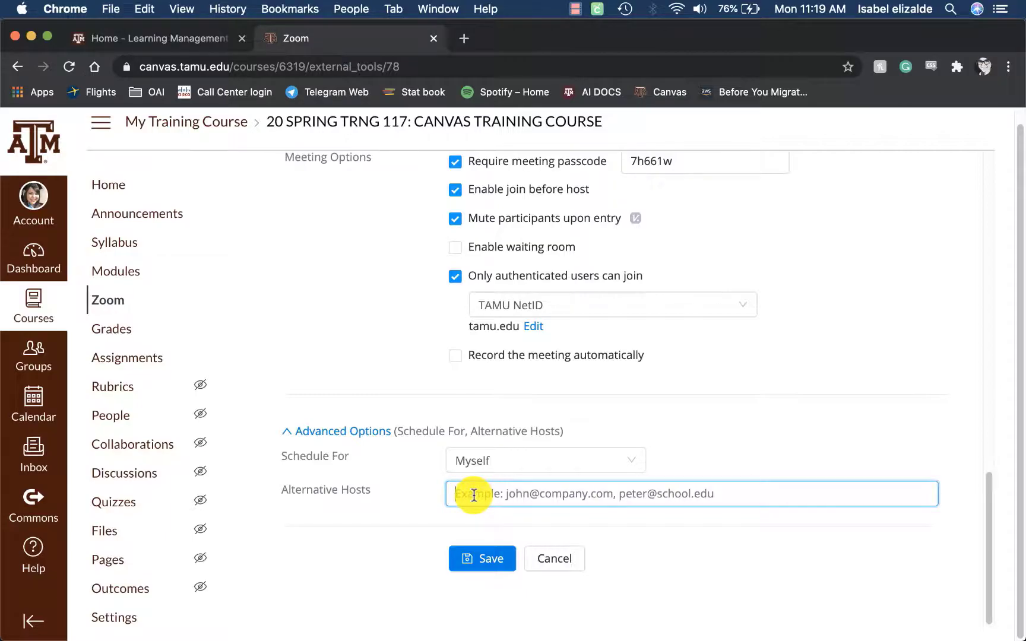
Save the Class Meetings recurring meeting and review its details page
click(478, 557)
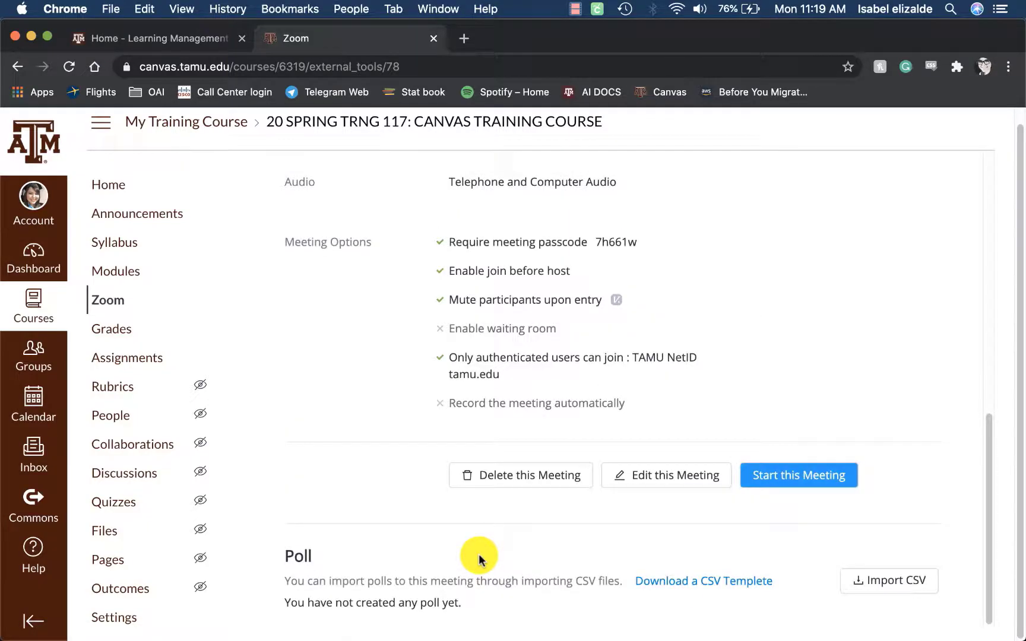
scroll(478, 559, up, 10)
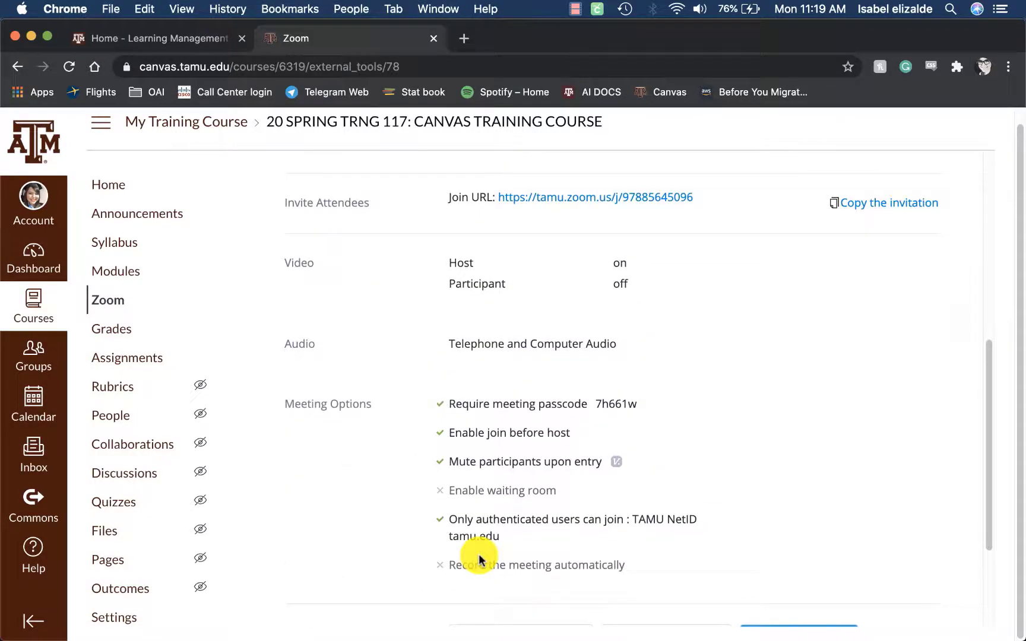
scroll(478, 558, up, 5)
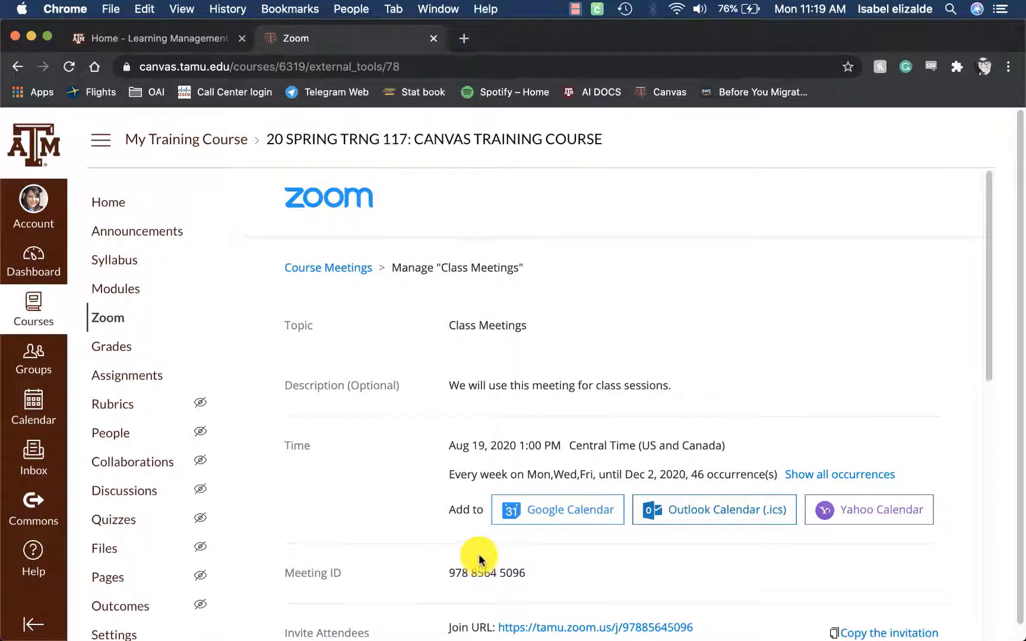